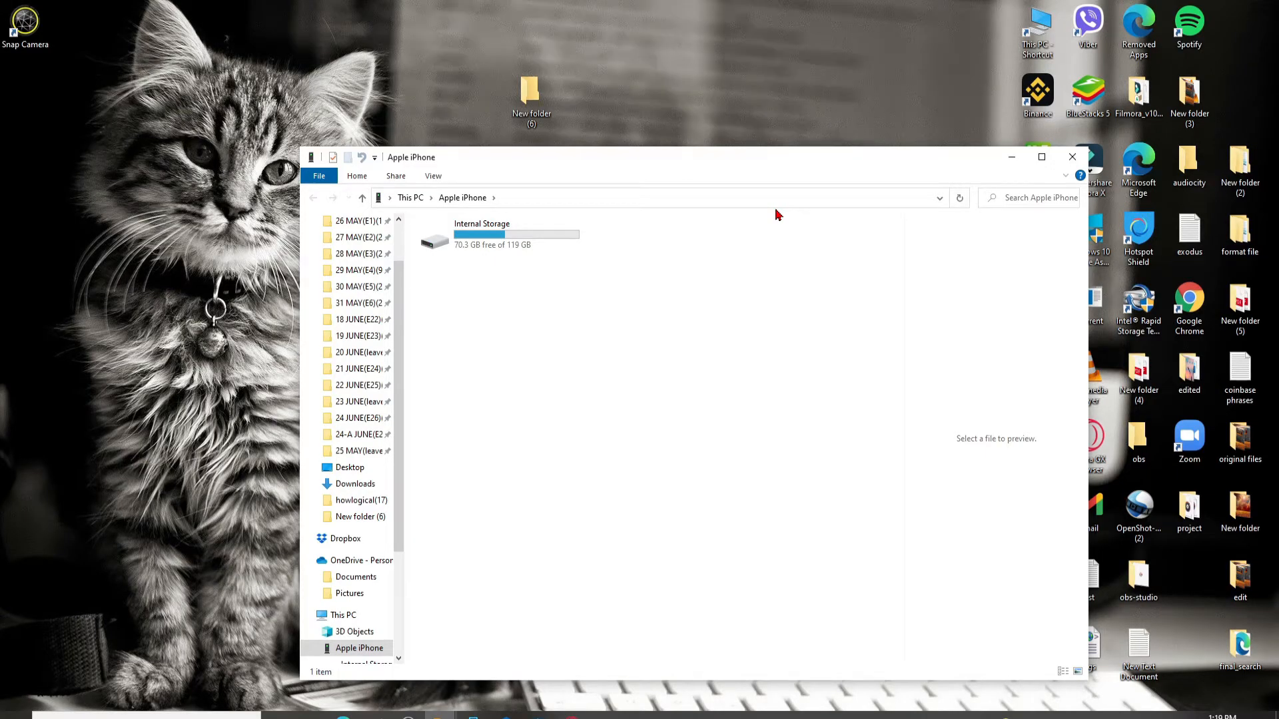
Move the iPhone folder window aside and bring up the Start menu
left_click_drag(731, 160, 702, 76)
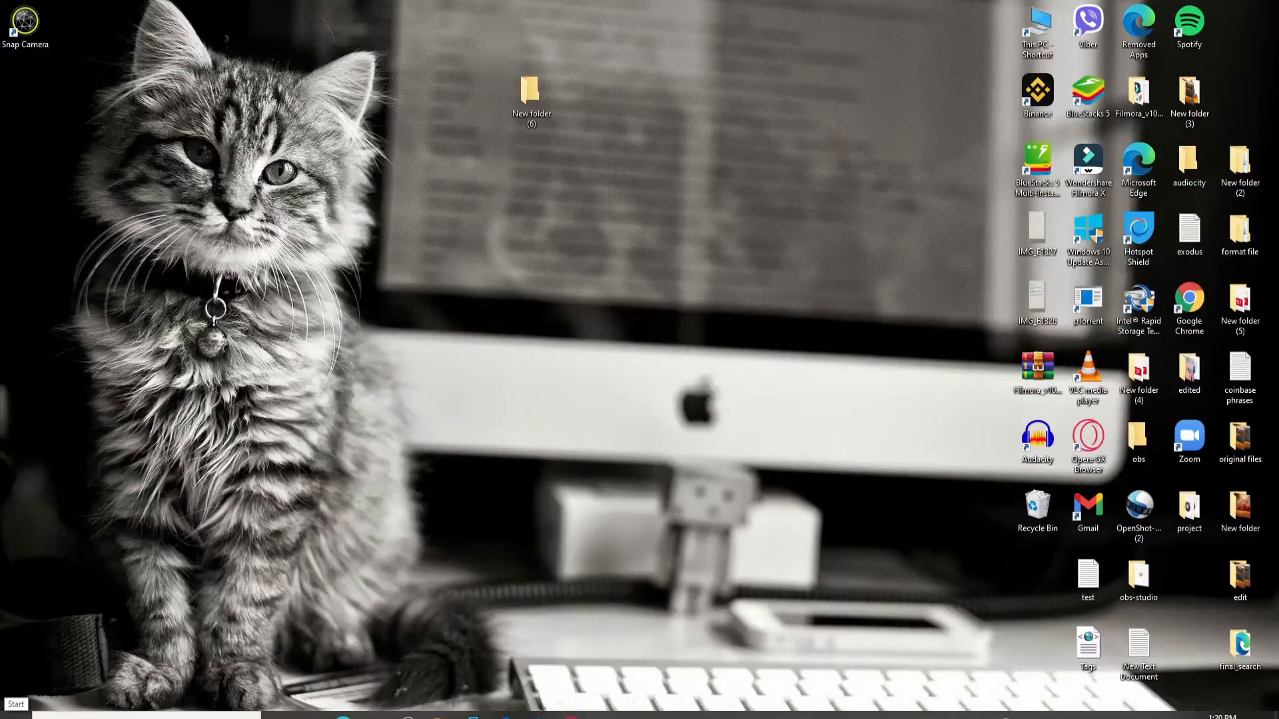
left_click(17, 713)
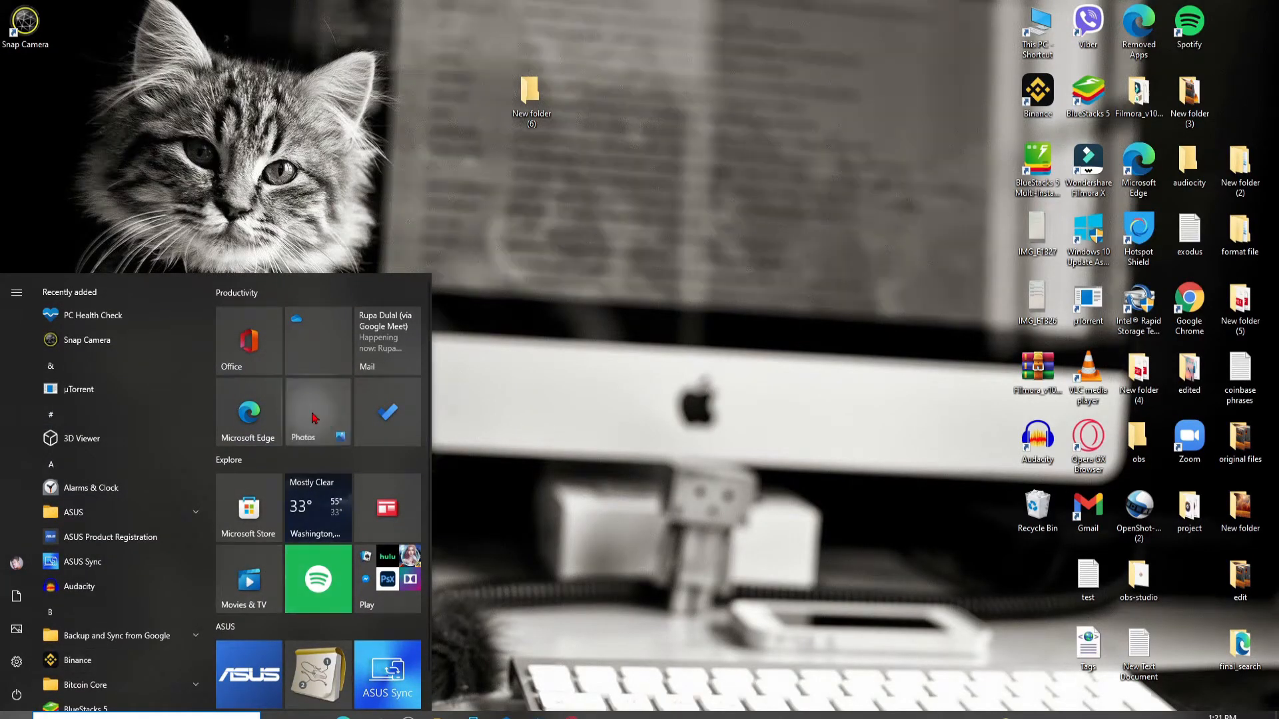
Launch Photos and show the Import options for a folder or connected device
left_click(324, 425)
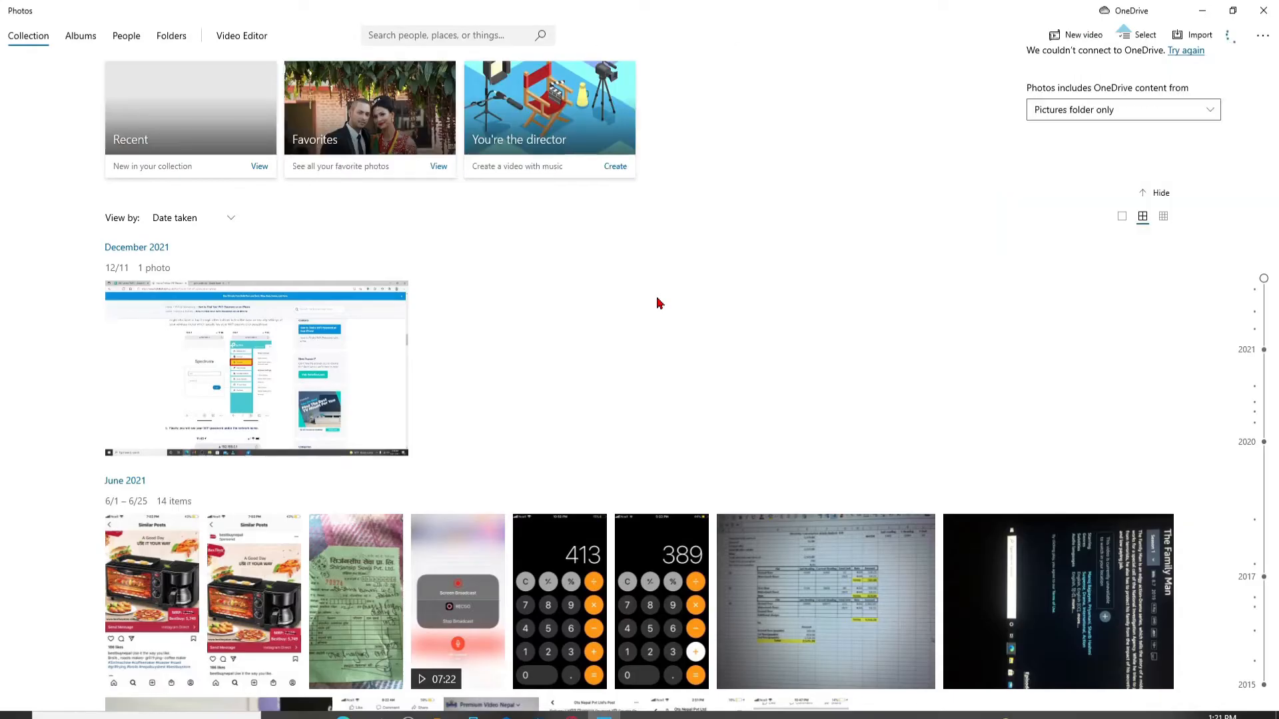
left_click(1189, 38)
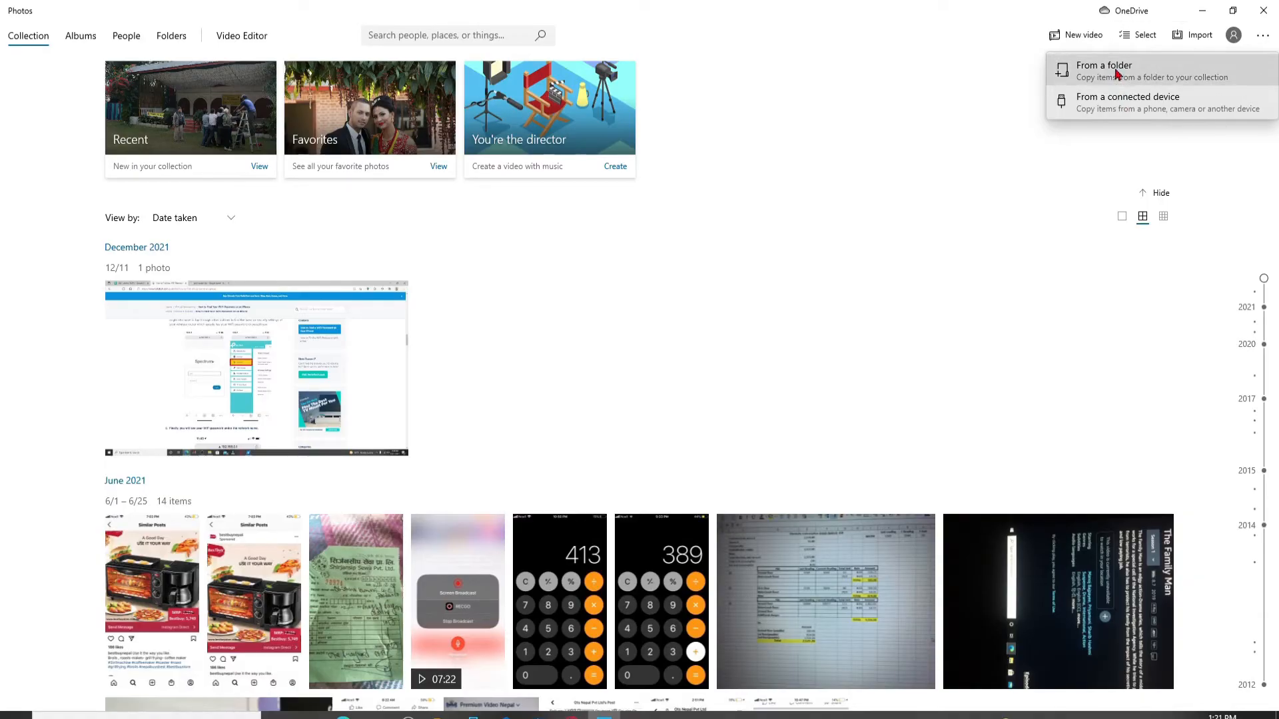
Import from the connected iPhone and select all 954 items
left_click(1113, 104)
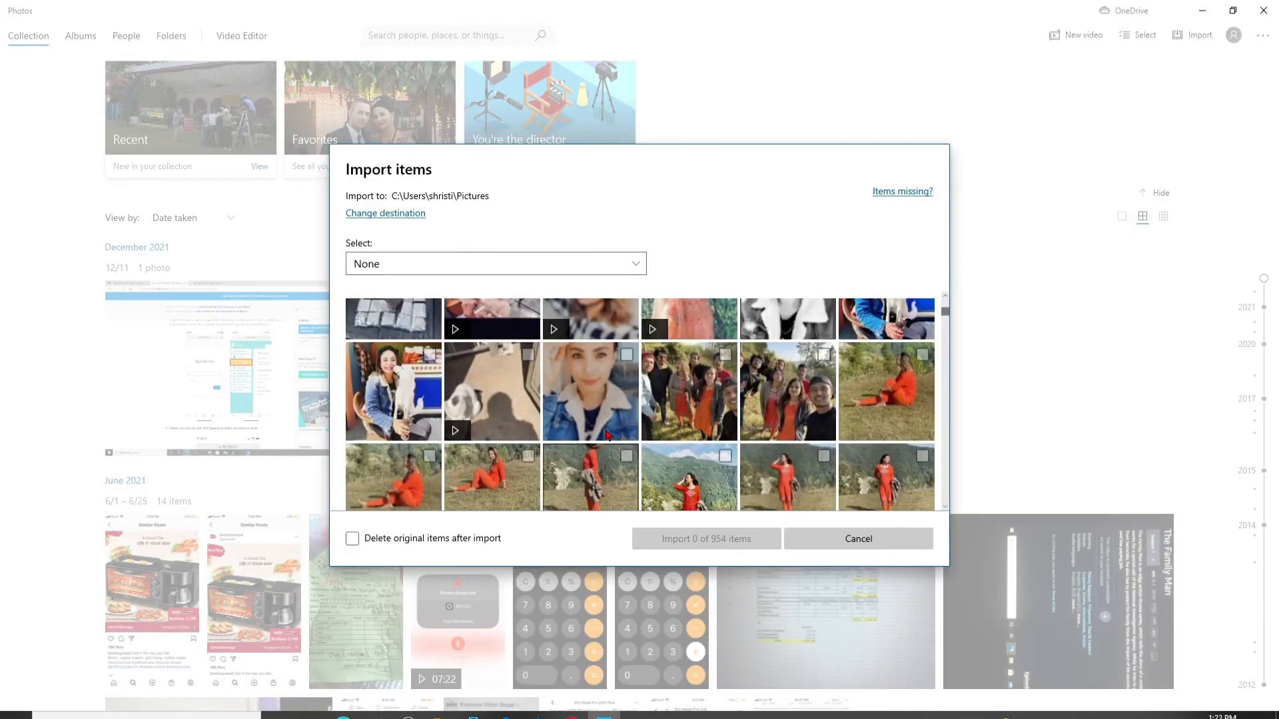
scroll(663, 348, "down", 3)
scroll(604, 433, "up", 5)
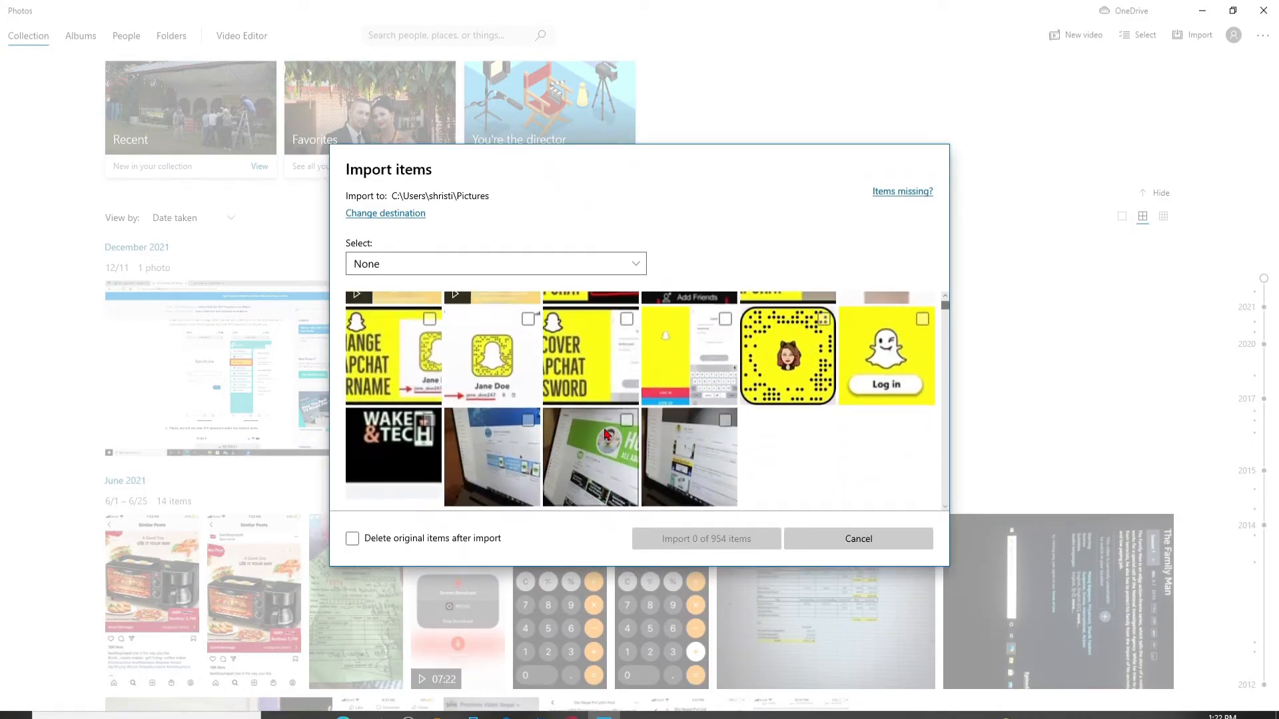
scroll(604, 434, "down", 2)
scroll(605, 434, "down", 5)
scroll(605, 434, "down", 3)
scroll(499, 399, "up", 10)
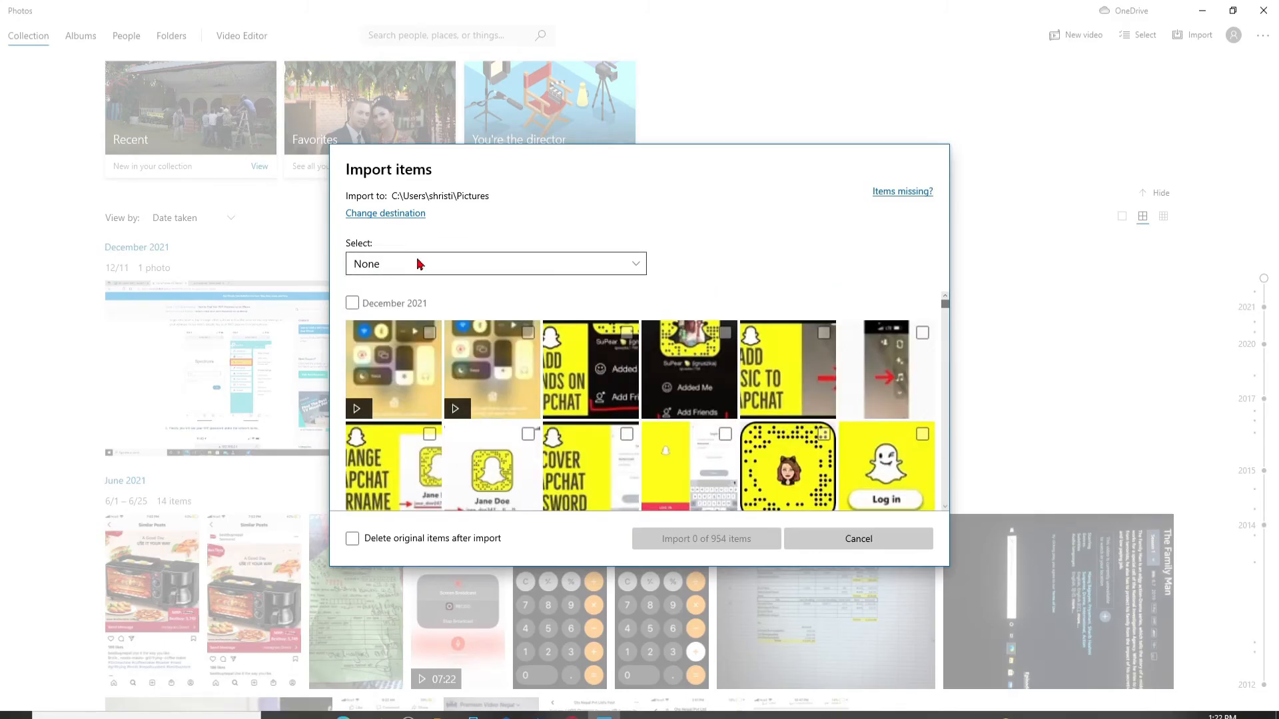
left_click(633, 265)
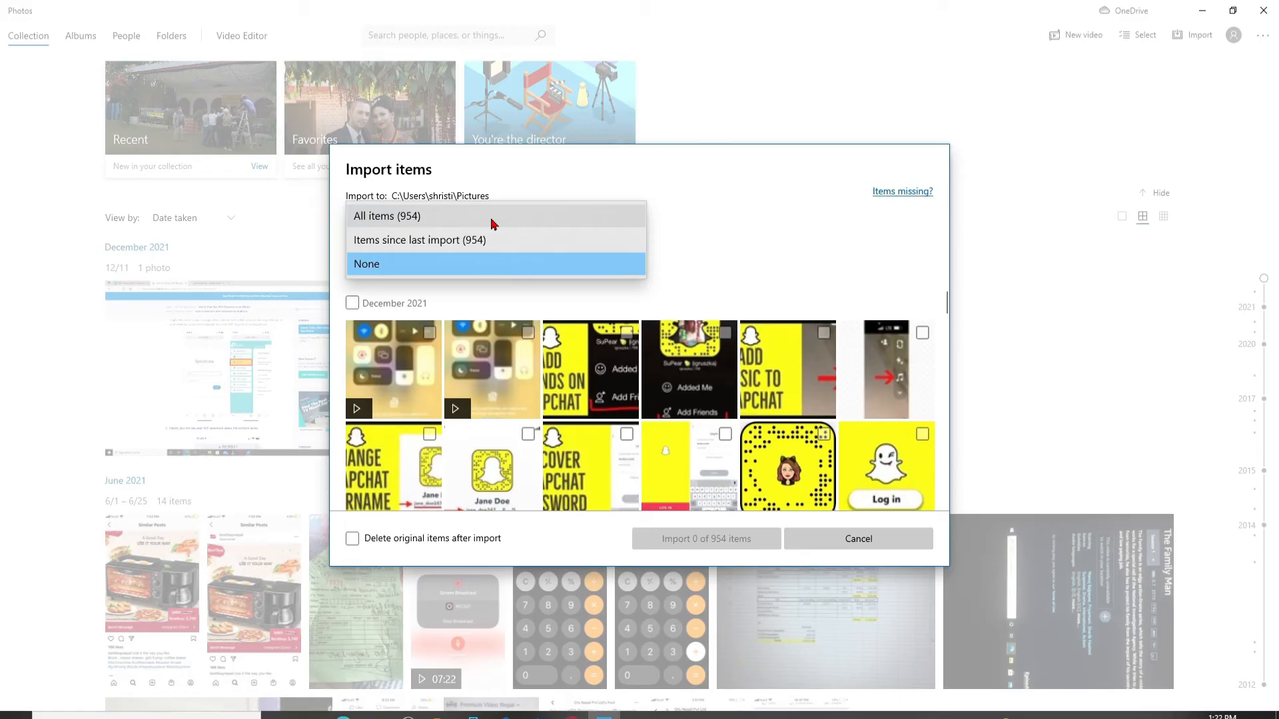
left_click(451, 219)
scroll(684, 461, "down", 3)
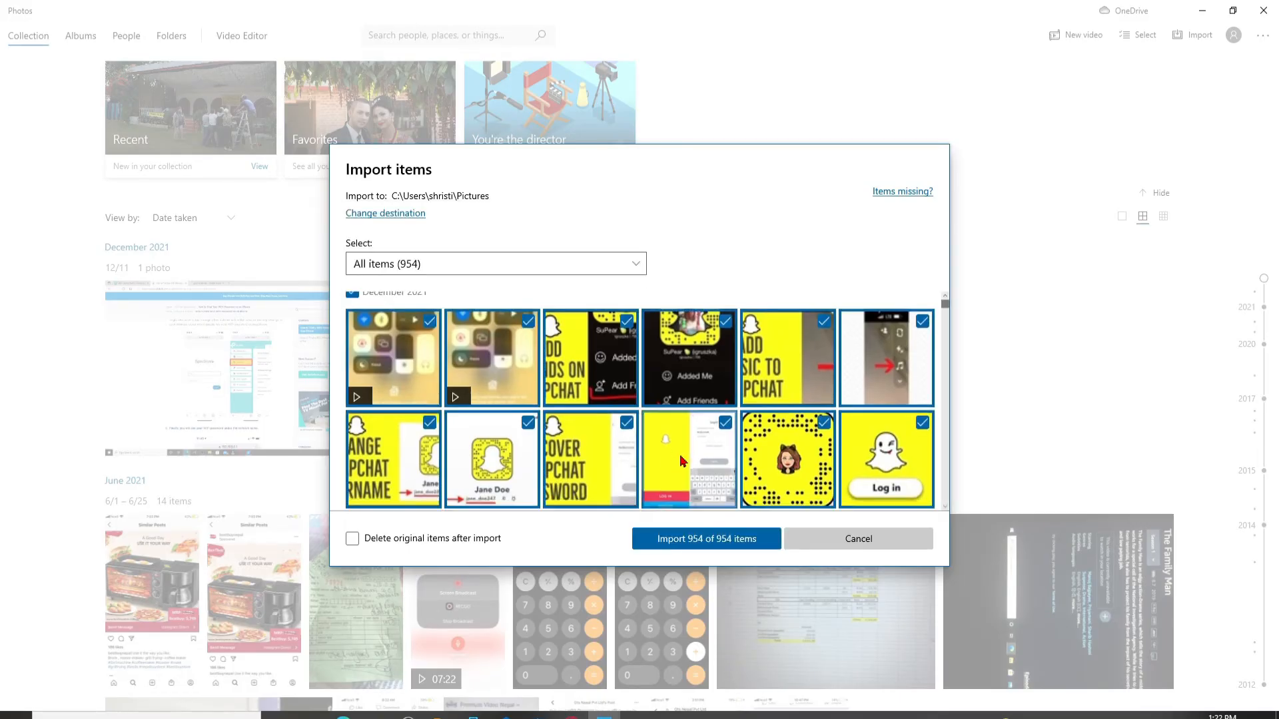
scroll(684, 461, "down", 3)
scroll(683, 462, "down", 3)
scroll(684, 463, "down", 3)
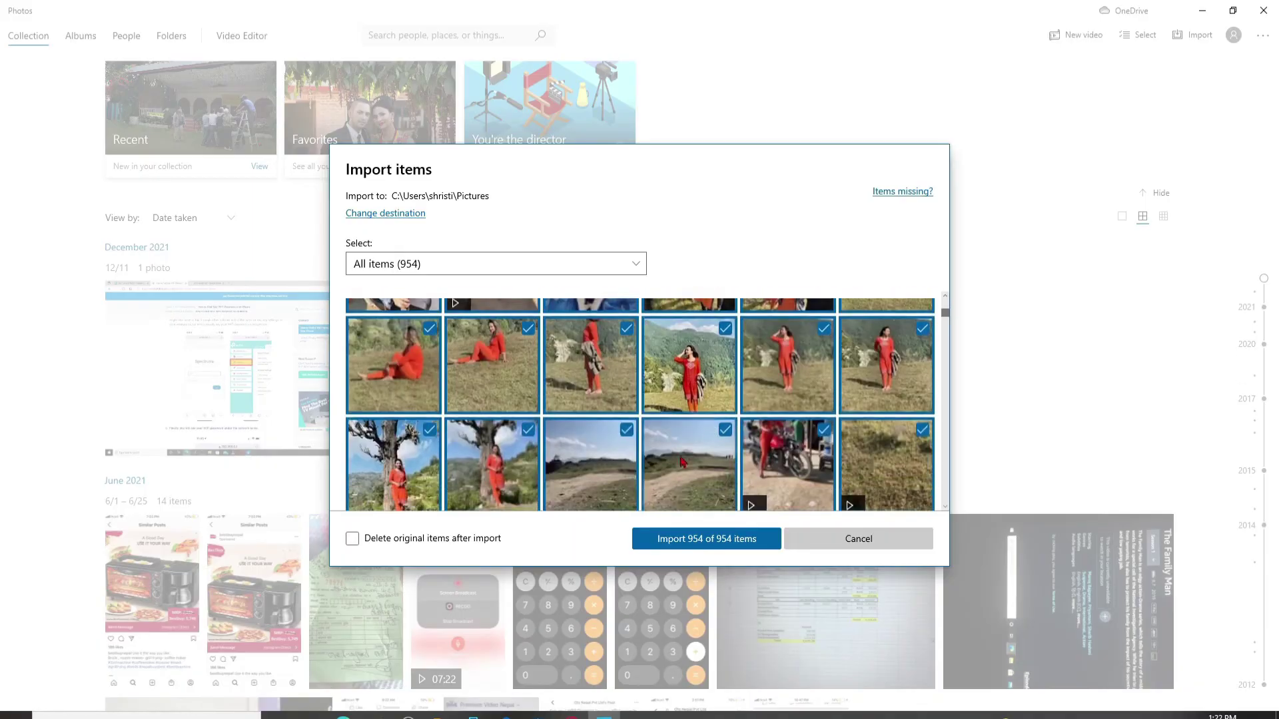
Start importing the 954 selected items into the Pictures folder
left_click(702, 540)
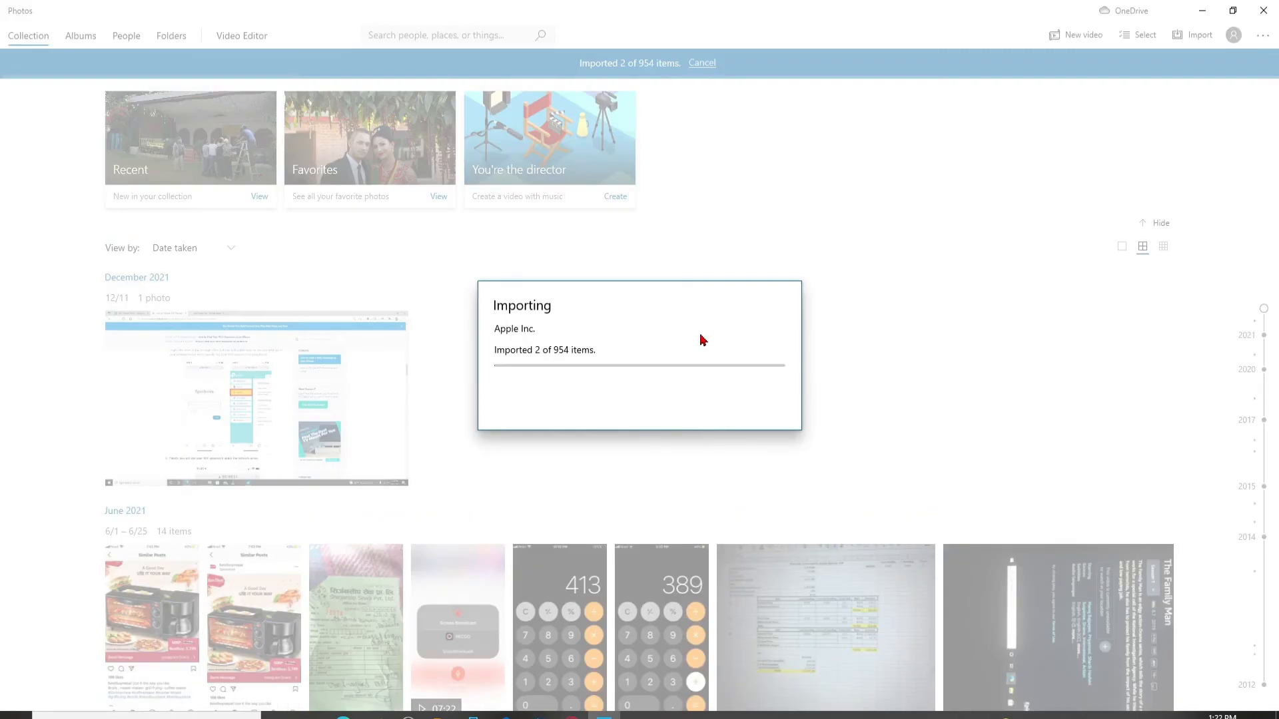